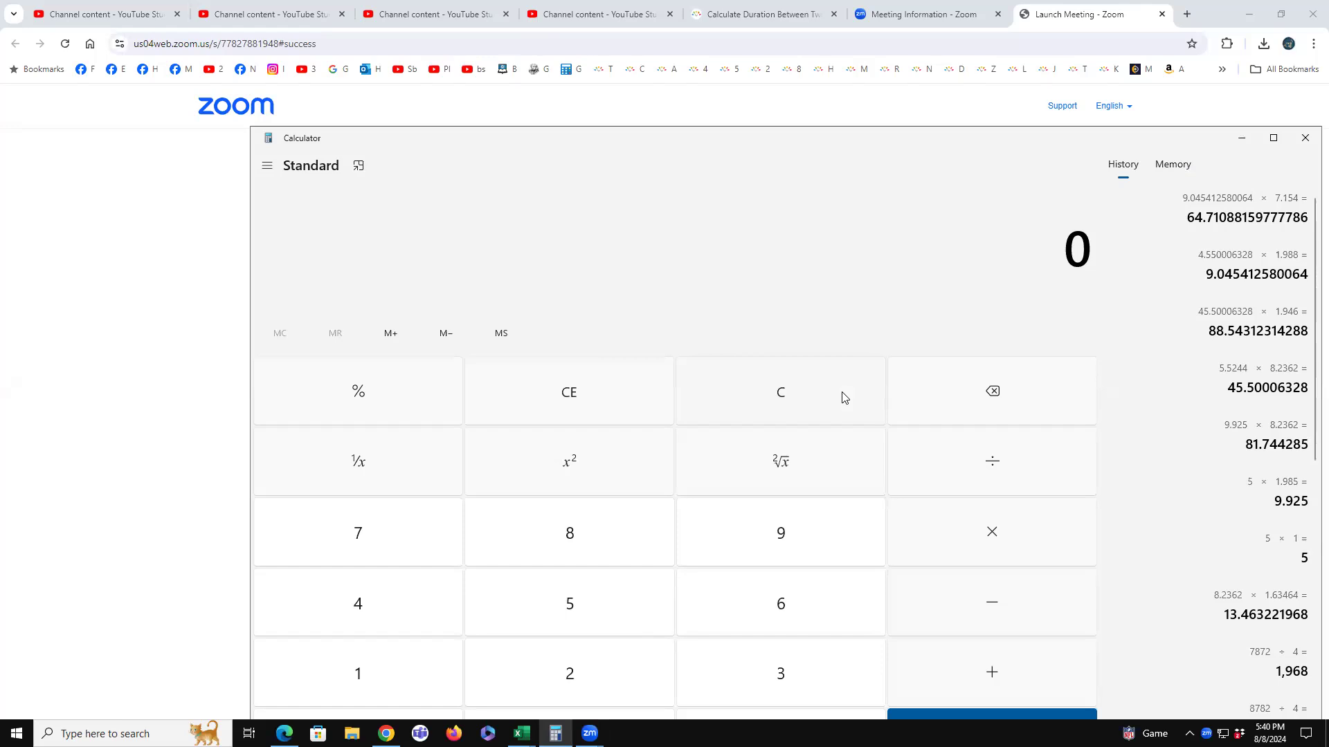
pyautogui.write('1.63464')
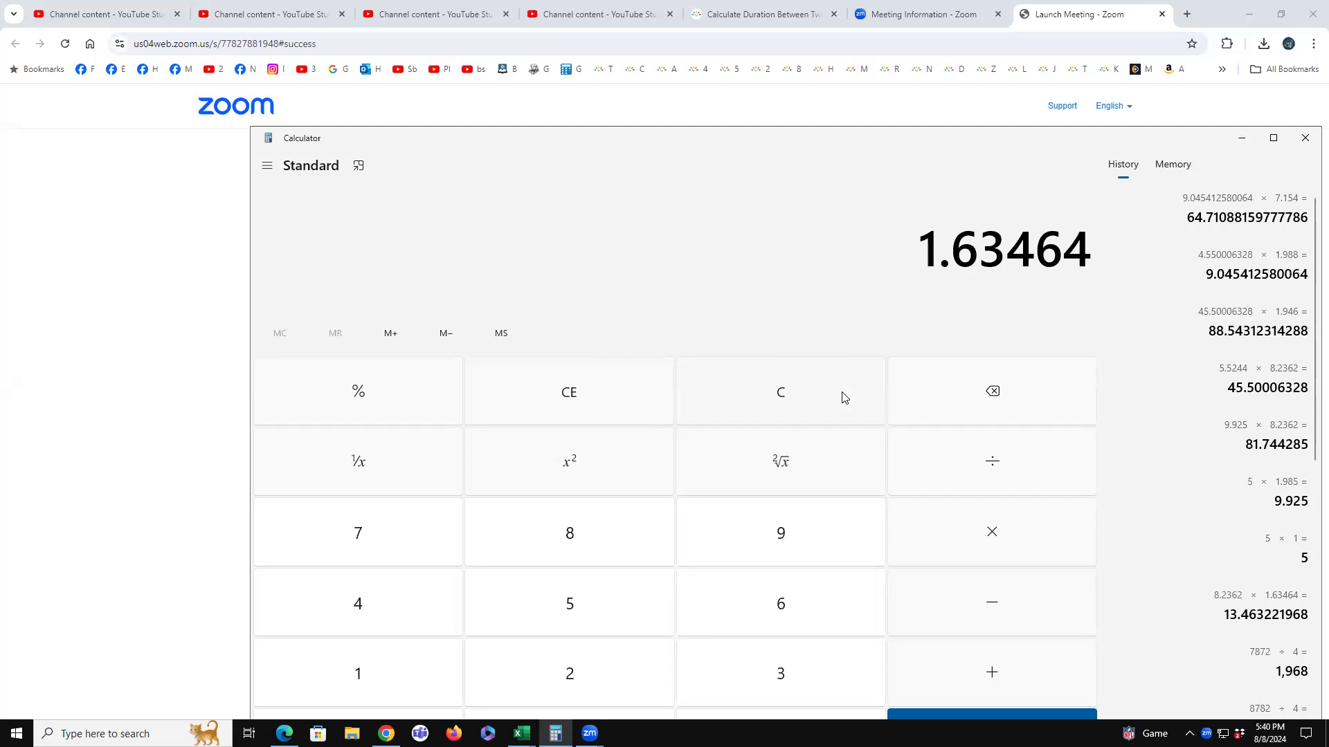
# Multiply 1.63464 by 8.2362 to get the product 13.463221968.
pyautogui.press('*')
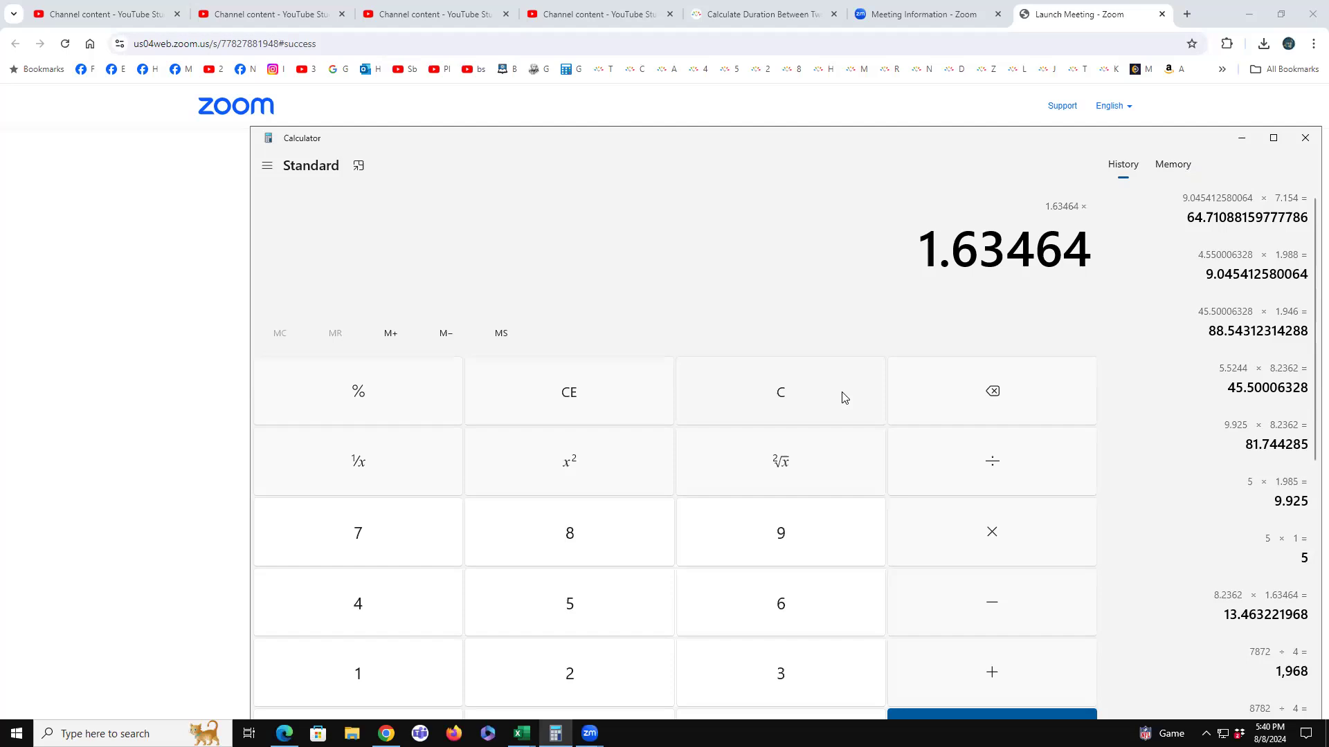
pyautogui.write('8.2362')
pyautogui.press('Return')
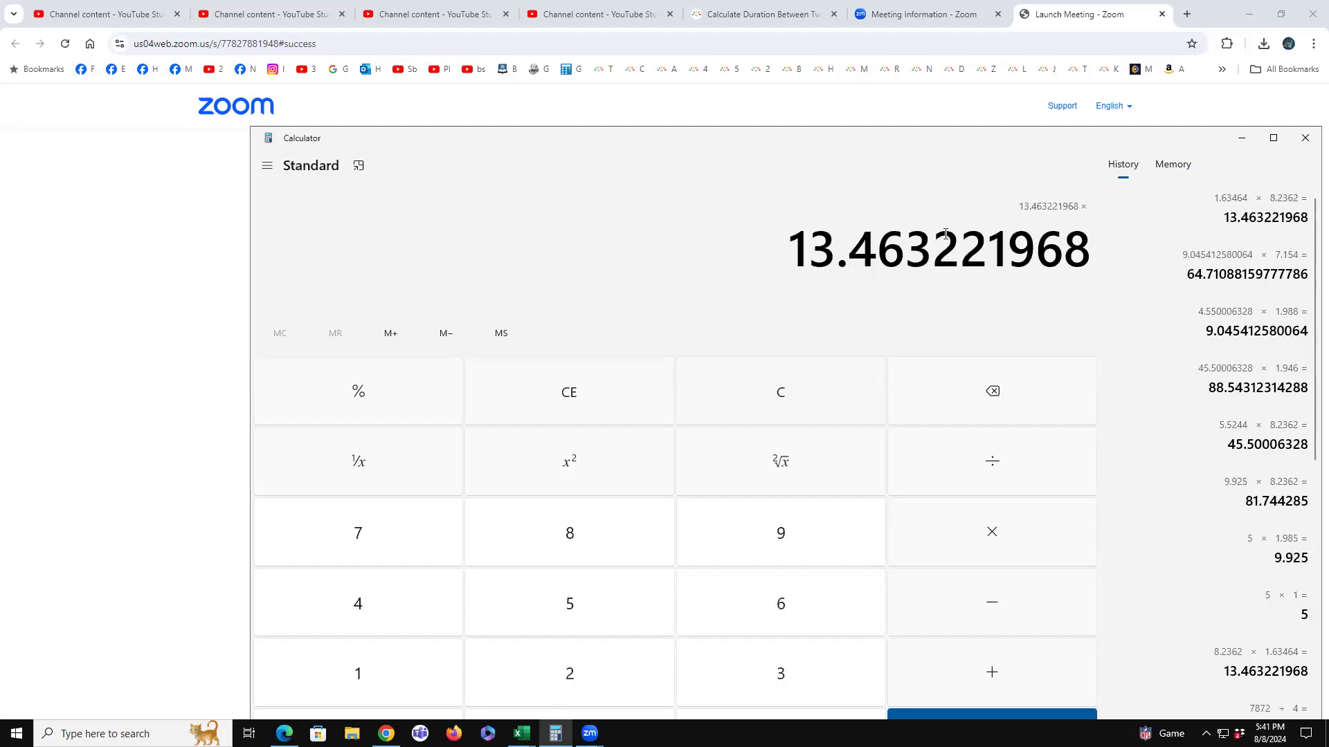
# Highlight and clear 13.463, then the middle digits 22196, in the result.
pyautogui.moveTo(789, 248); pyautogui.dragTo(934, 254)
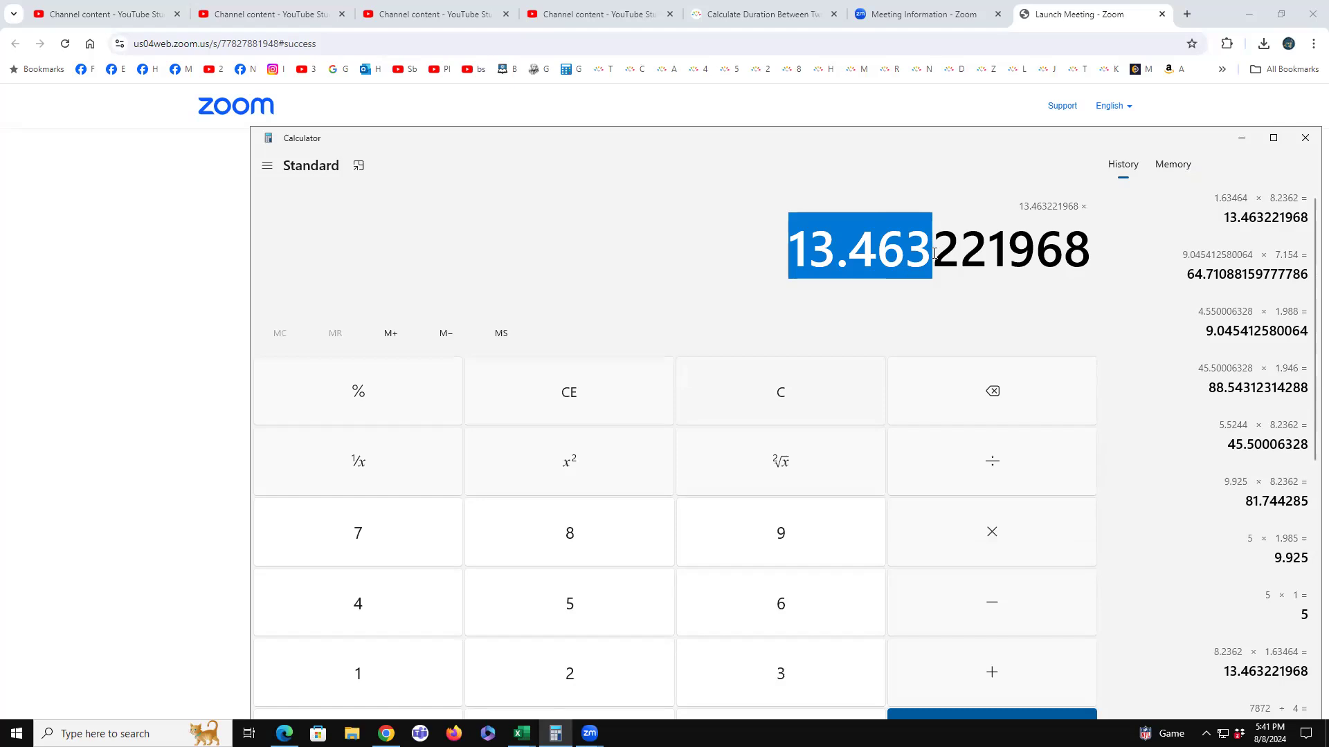
pyautogui.click(935, 254)
pyautogui.moveTo(932, 250); pyautogui.dragTo(1055, 250)
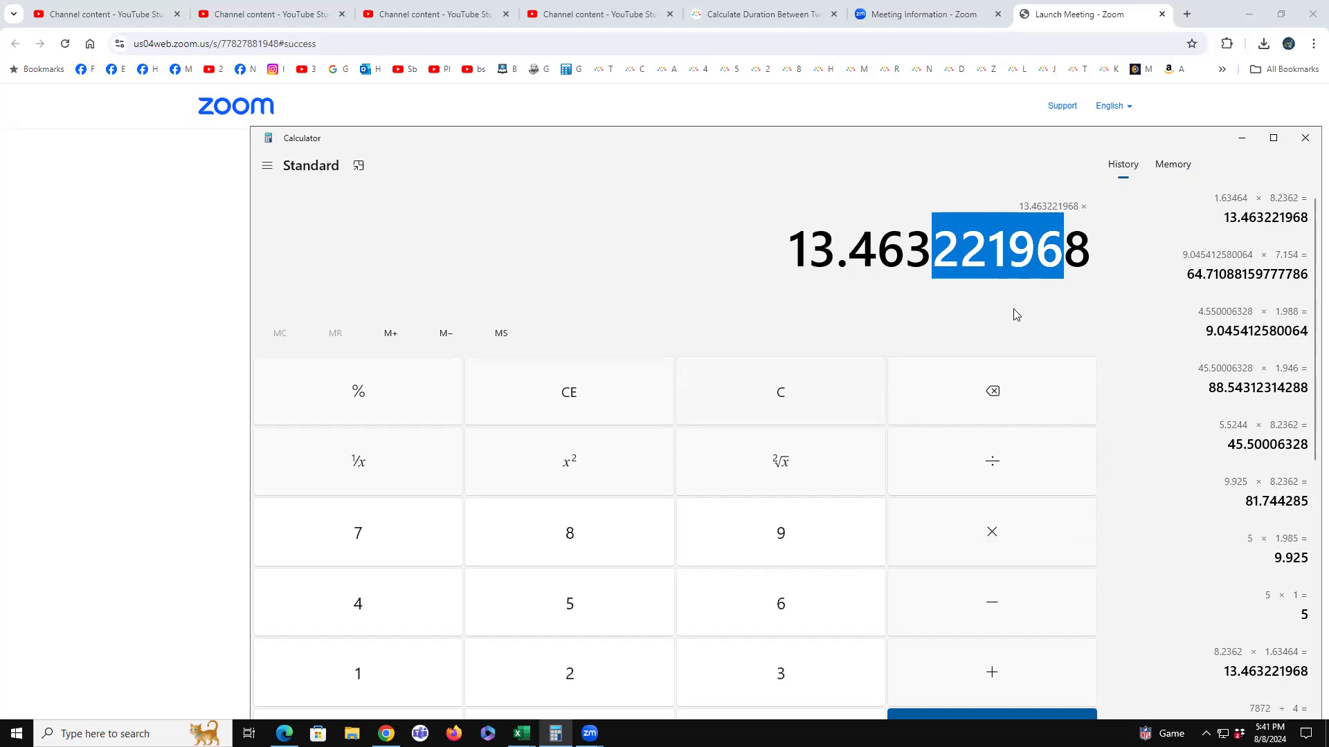
pyautogui.click(986, 326)
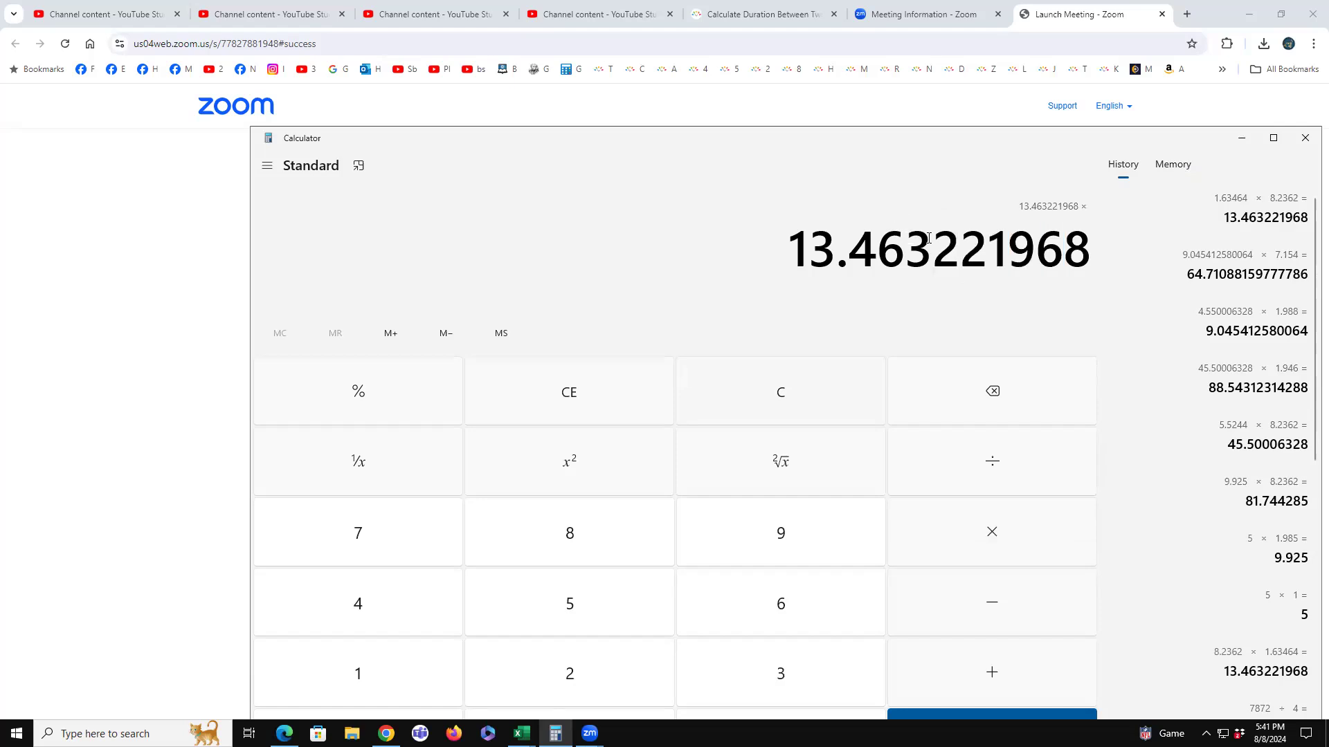
# Highlight and clear 322 and 968, then highlight the final digits 1968.
pyautogui.moveTo(905, 244); pyautogui.dragTo(989, 249)
pyautogui.click(968, 314)
pyautogui.moveTo(1003, 236); pyautogui.dragTo(1072, 298)
pyautogui.click(985, 256)
pyautogui.moveTo(986, 249); pyautogui.dragTo(1090, 249)
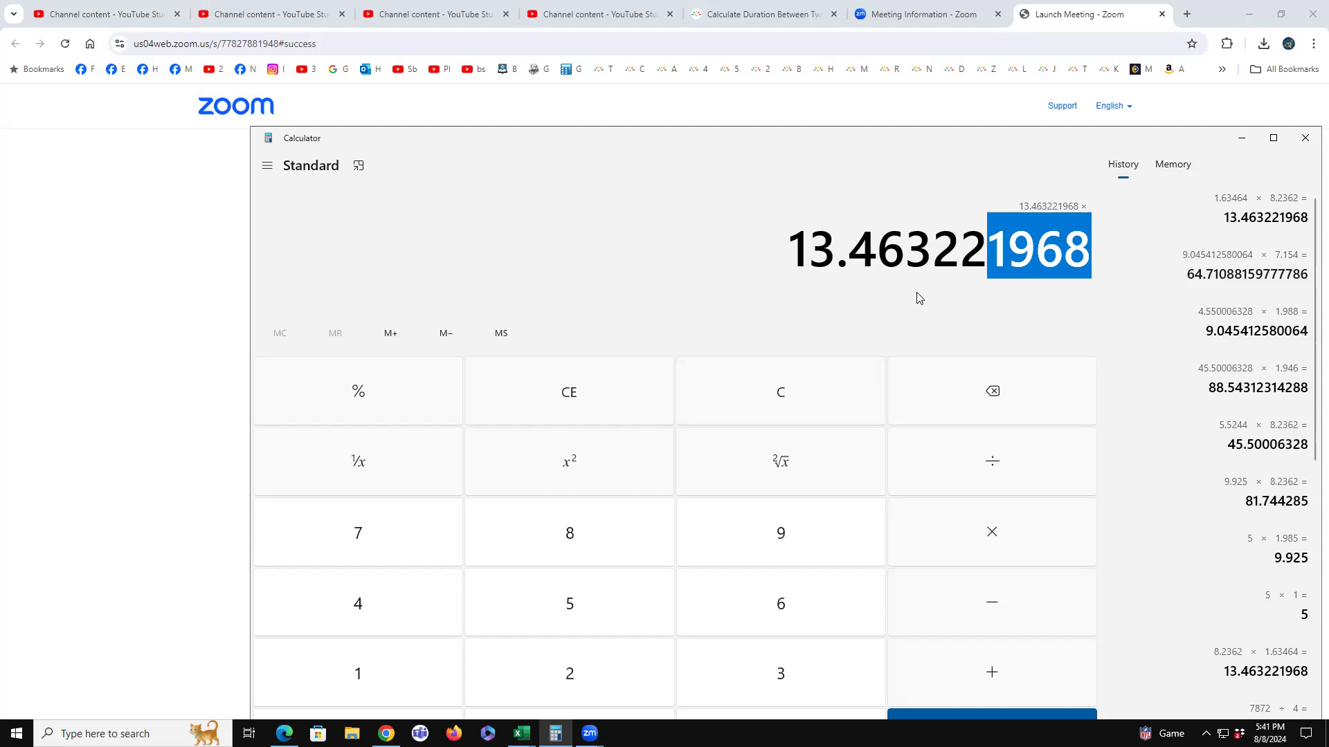
pyautogui.click(955, 299)
pyautogui.moveTo(989, 250); pyautogui.dragTo(1113, 258)
pyautogui.click(1055, 290)
pyautogui.moveTo(991, 244); pyautogui.dragTo(1090, 272)
pyautogui.click(1042, 312)
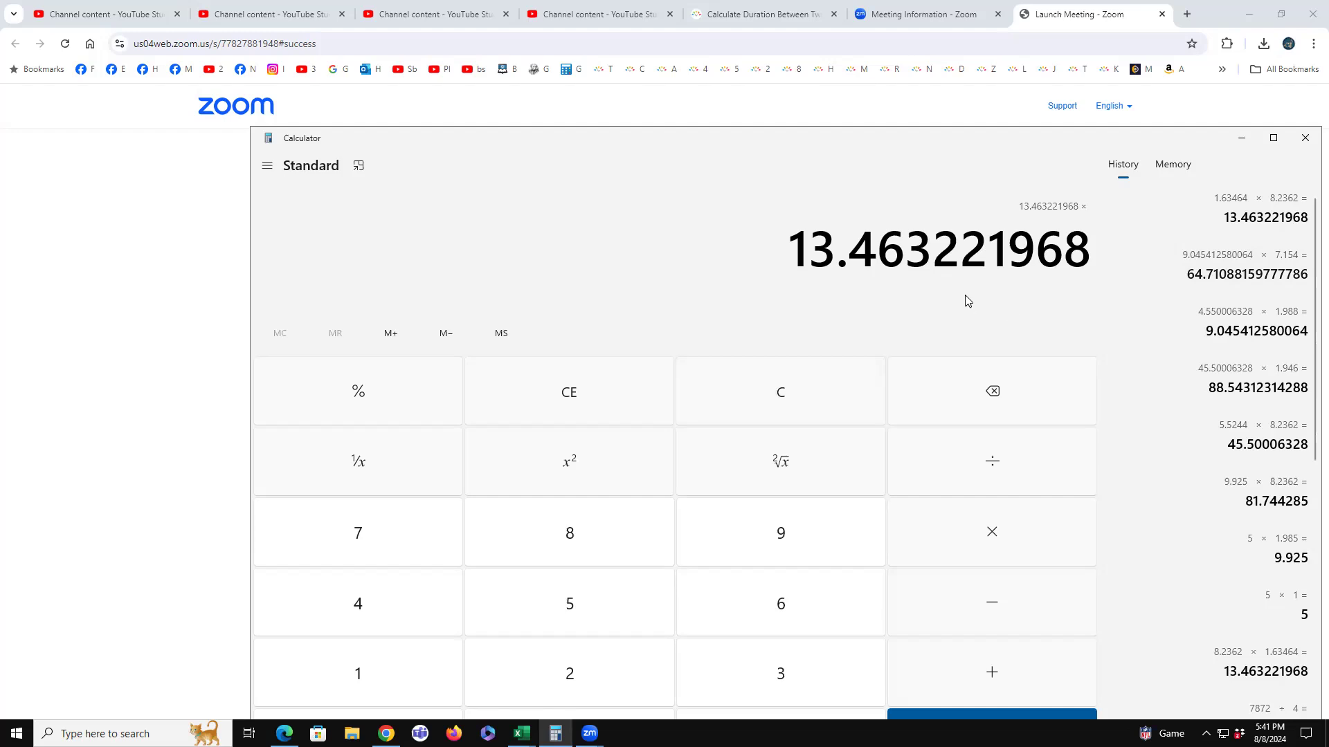
pyautogui.moveTo(917, 233); pyautogui.dragTo(1101, 253)
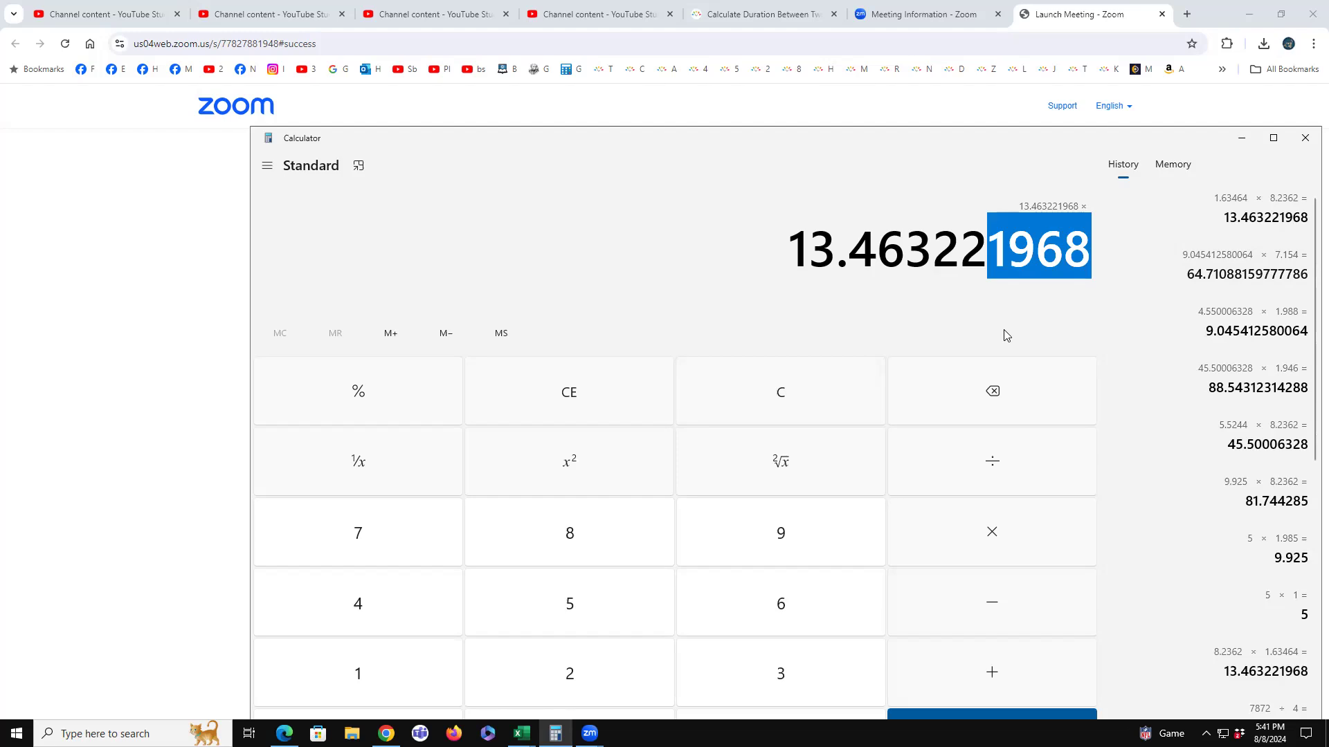